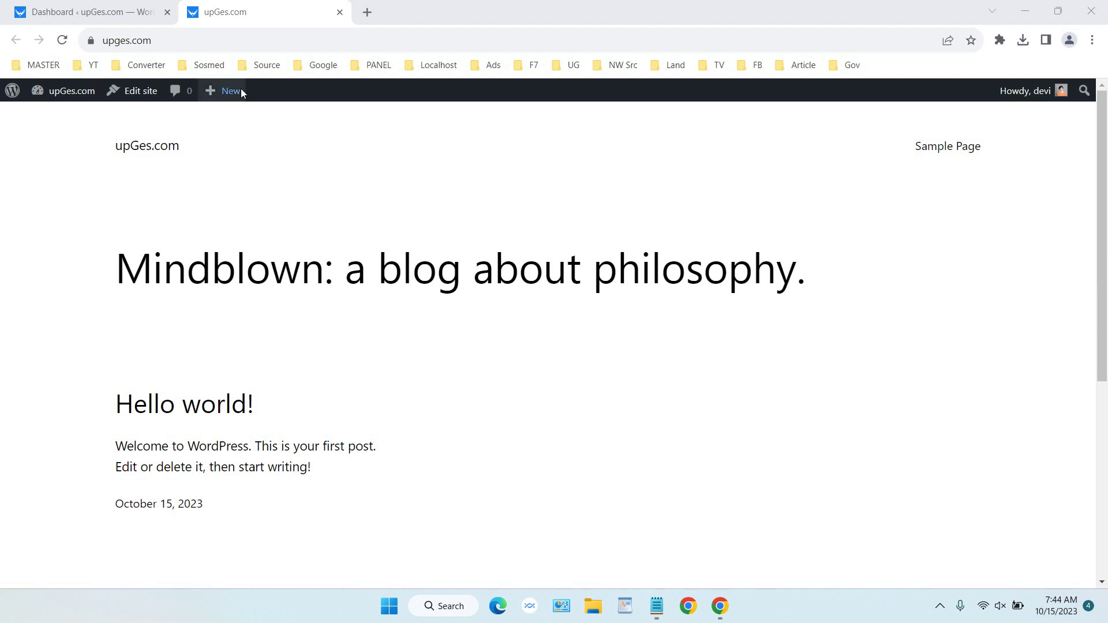
Step: Search the WordPress plugin directory for "updraft", then install and activate the UpdraftPlus WordPress Backup & Migration Plugin
click(121, 5)
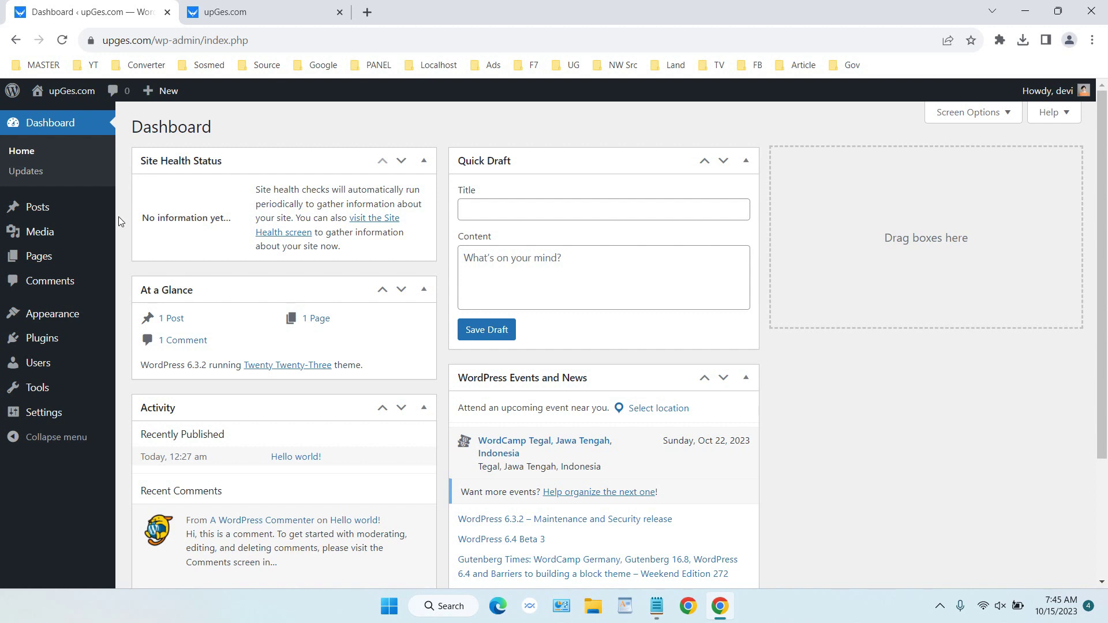
mouse_move(87, 344)
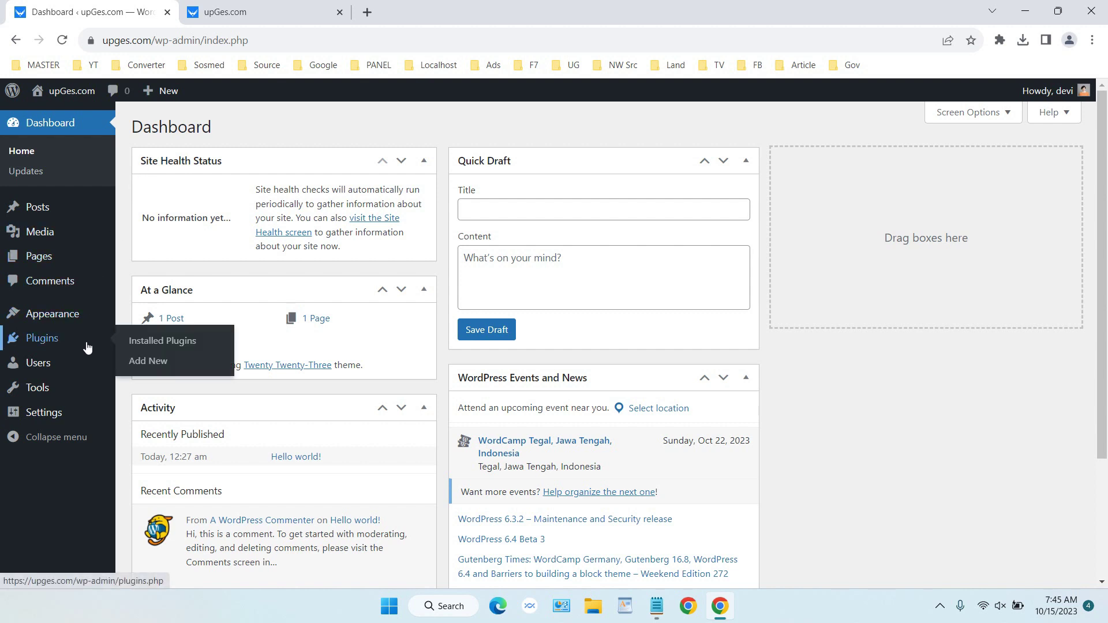
click(170, 363)
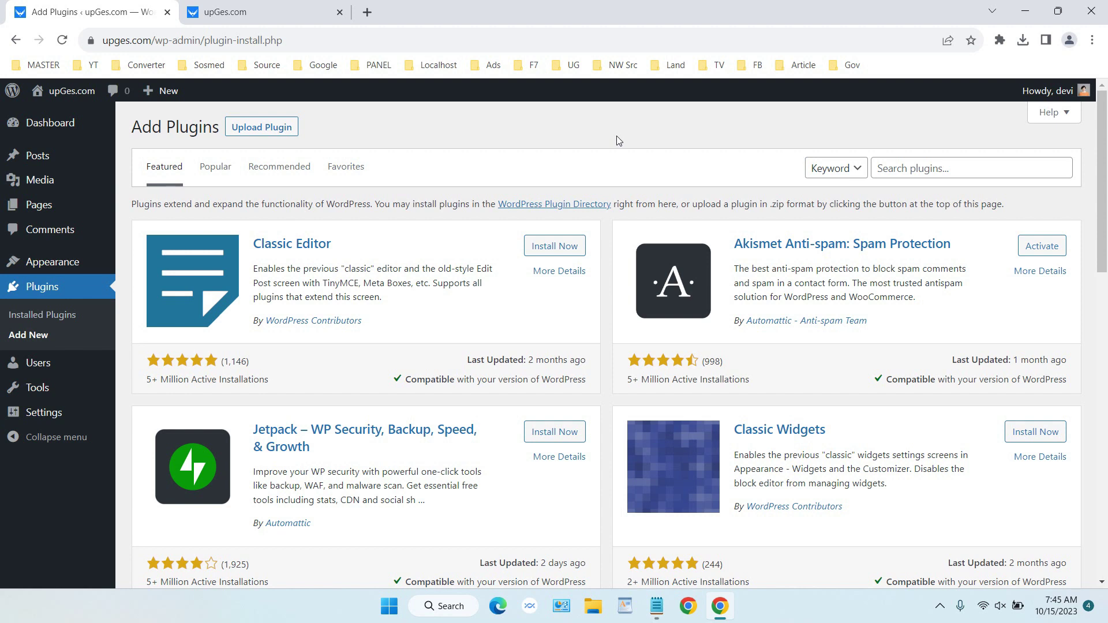
click(952, 169)
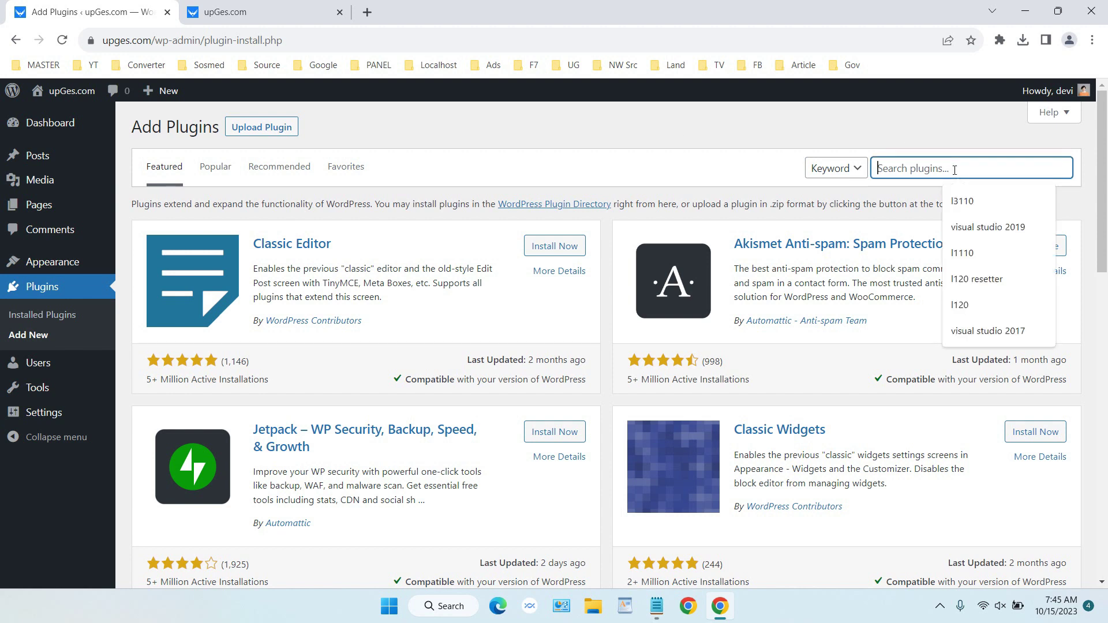
text(updraft)
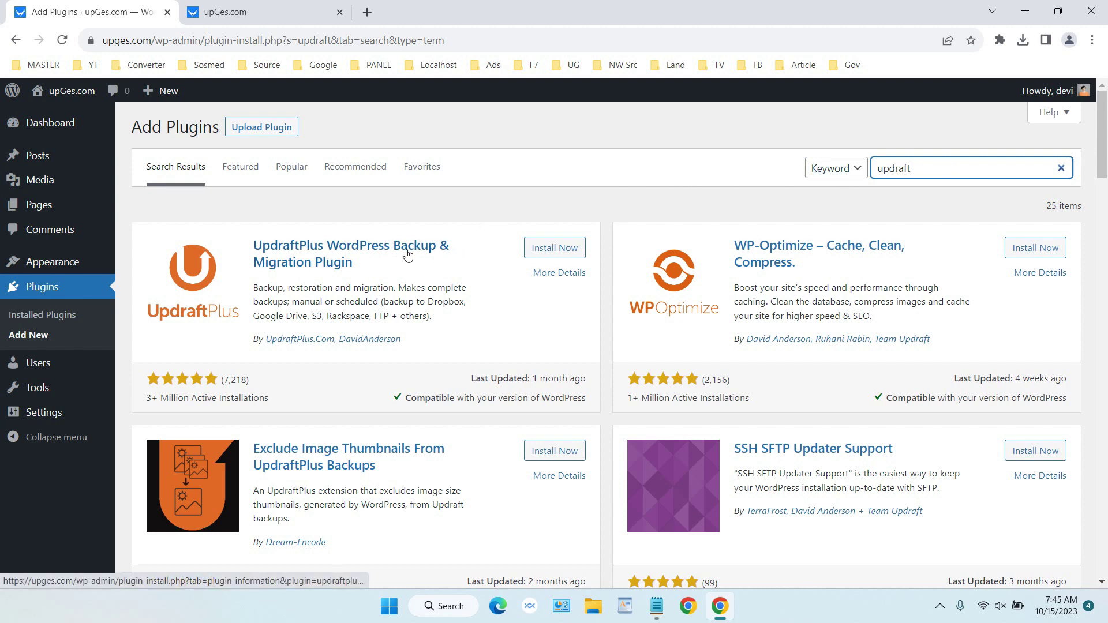
click(549, 251)
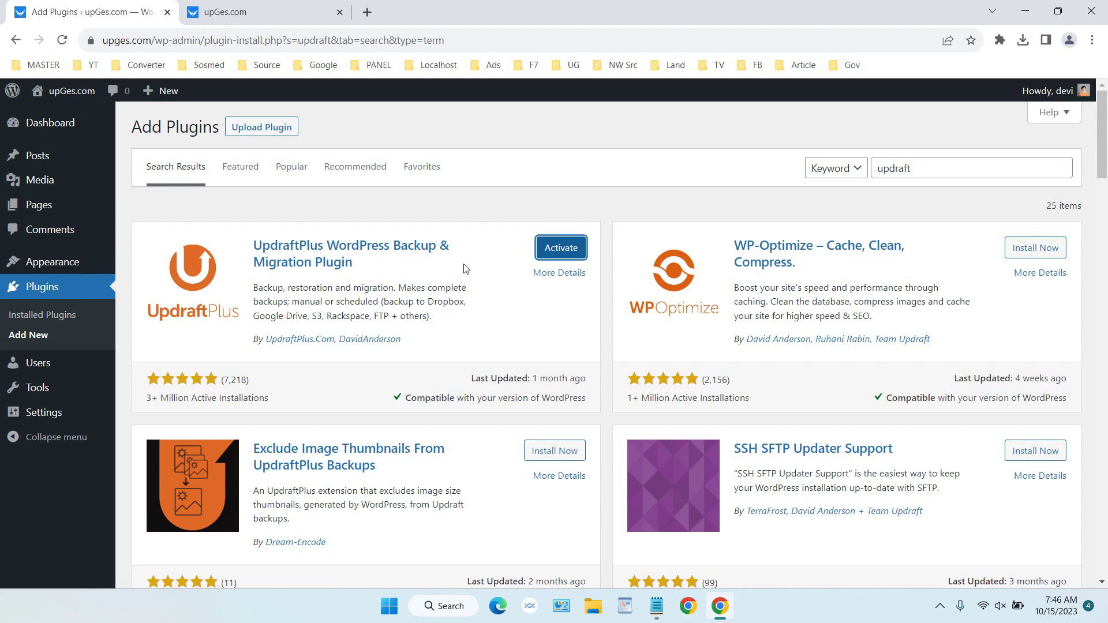
click(555, 249)
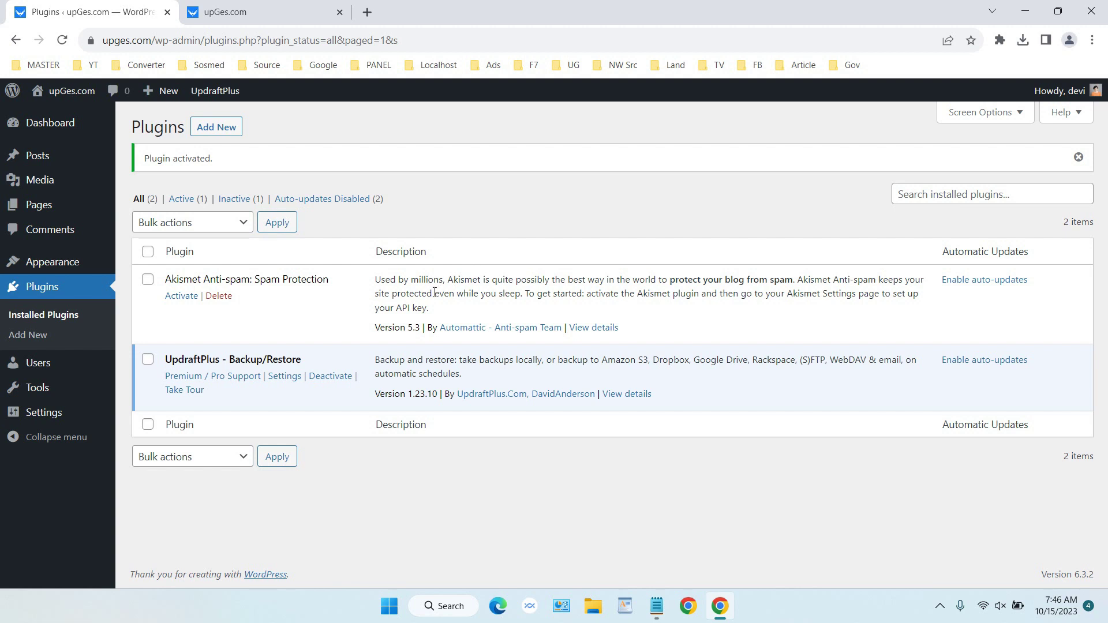
Step: In the UpdraftPlus backup settings, set both the files and the database backup schedules to Daily
mouse_move(60, 419)
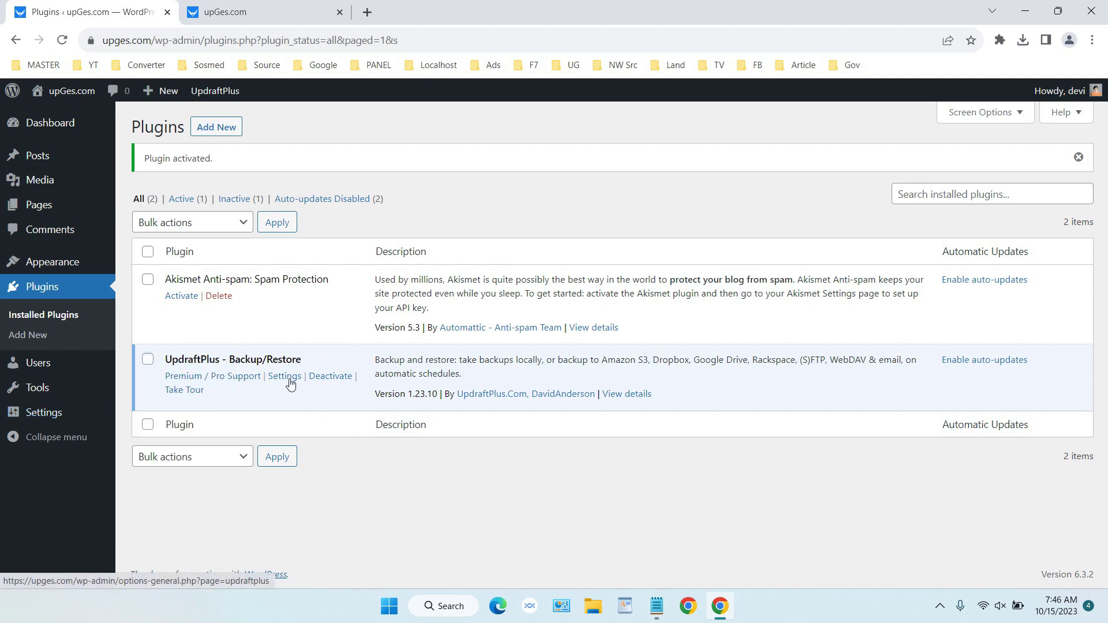
click(193, 514)
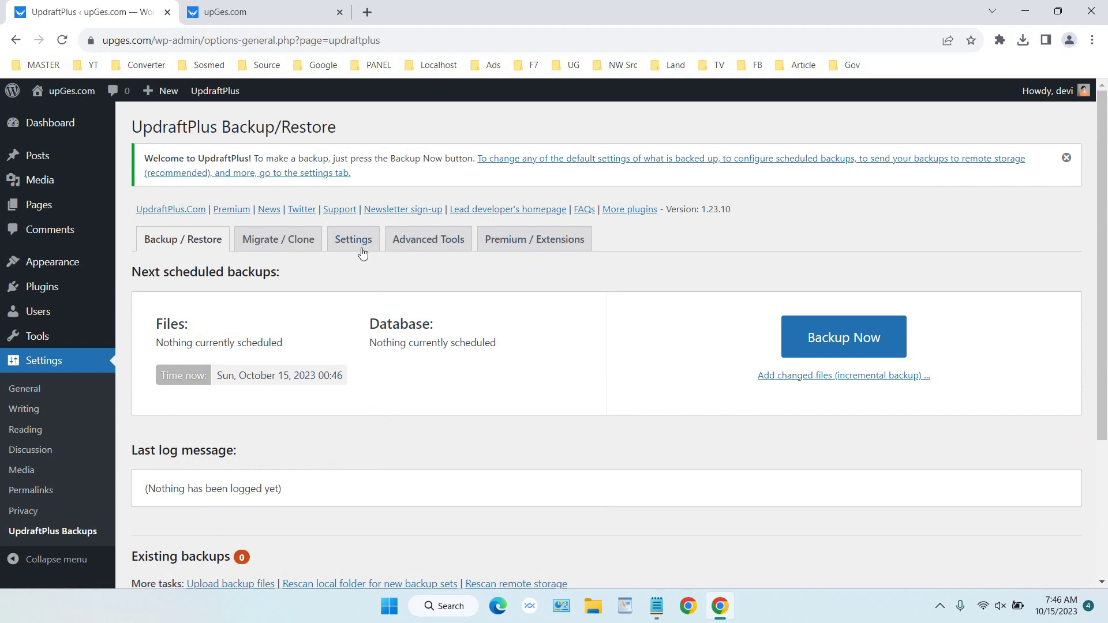
click(362, 251)
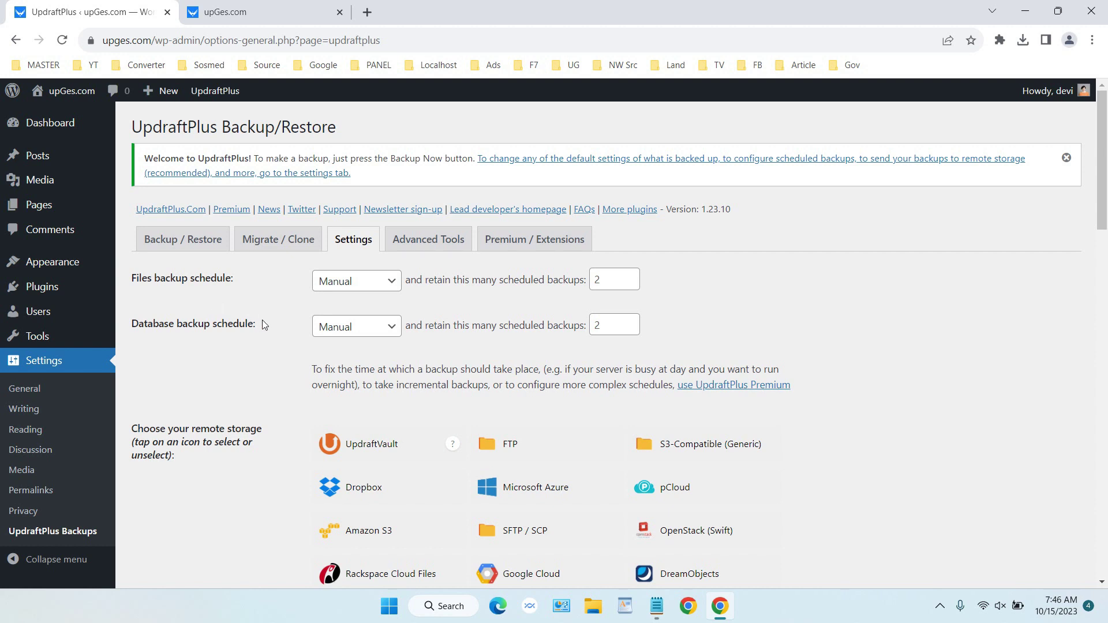
click(392, 282)
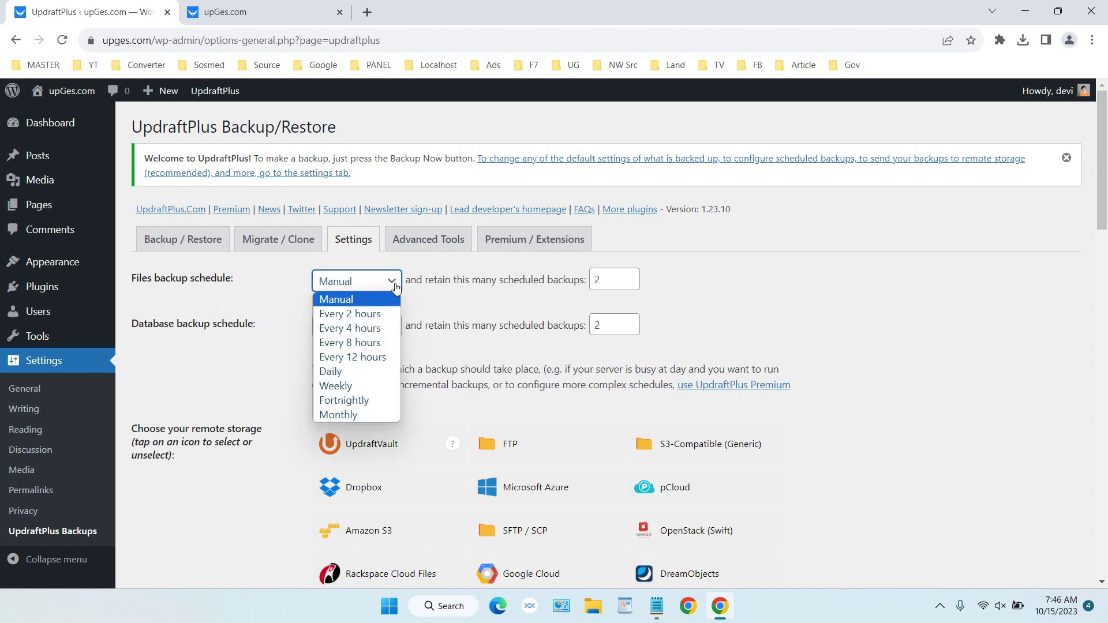
click(355, 371)
click(391, 327)
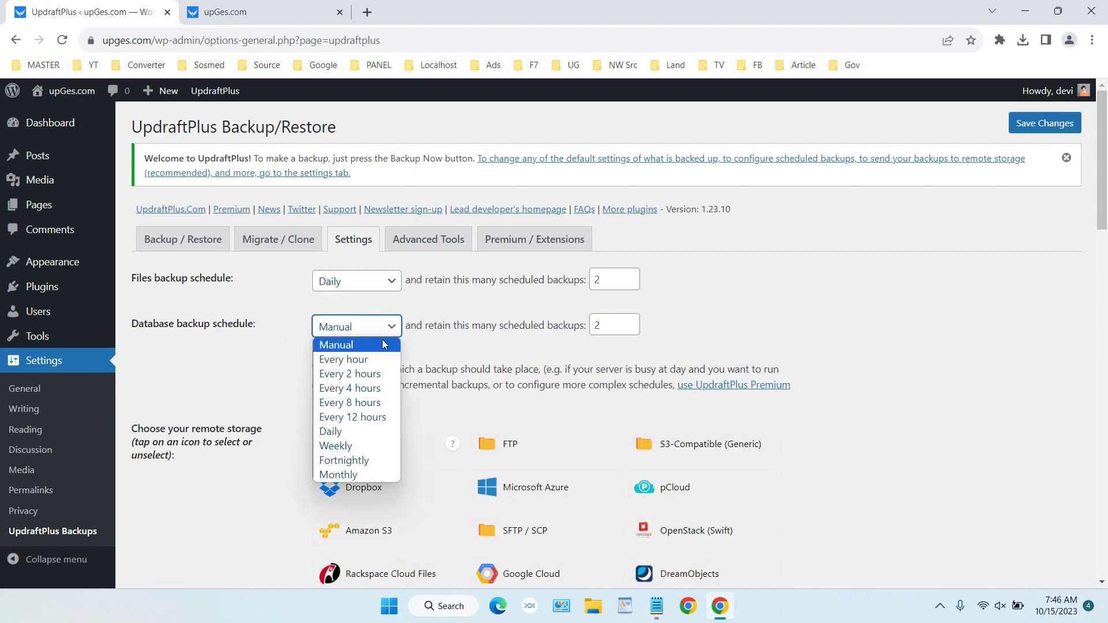
click(359, 432)
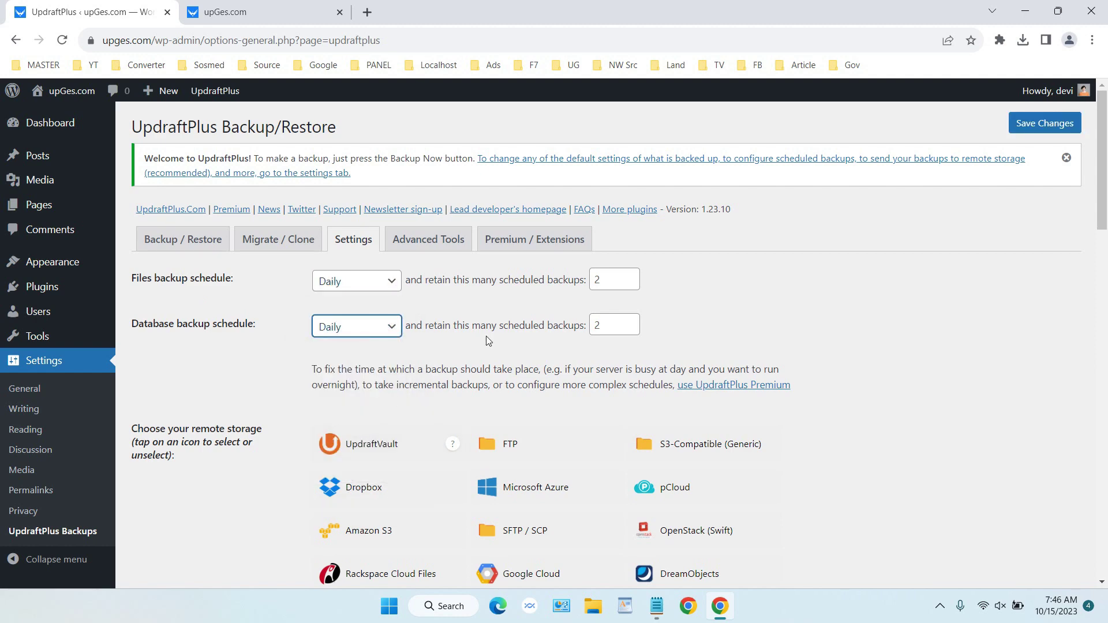
Step: Choose S3-Compatible (Generic) as the remote storage for the backups
scroll(489, 338, down, 2)
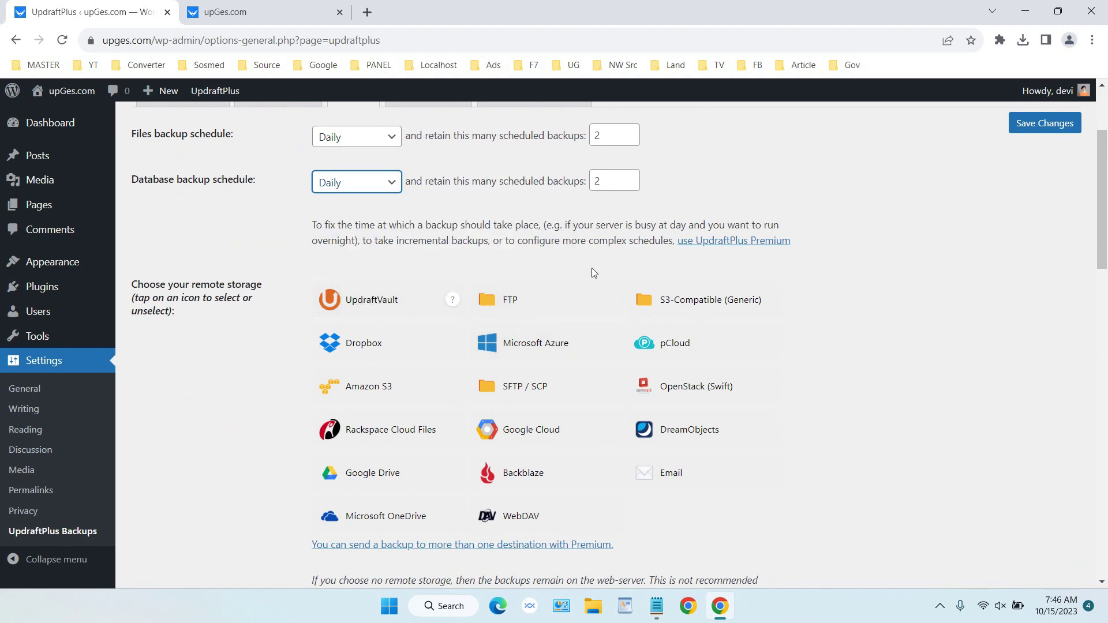
click(702, 309)
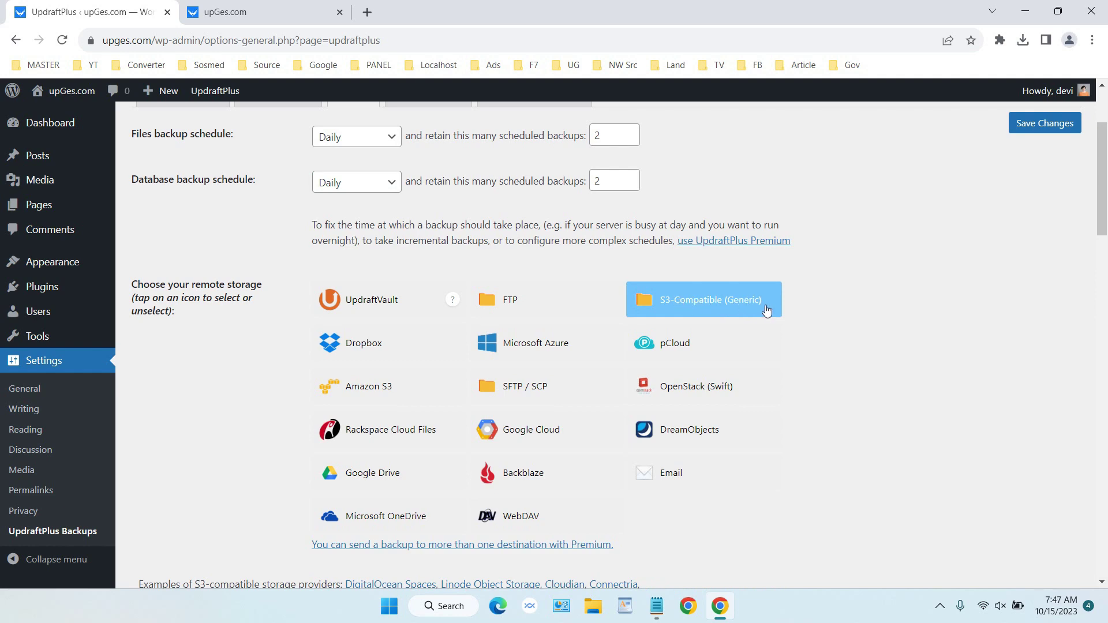
scroll(744, 311, down, 9)
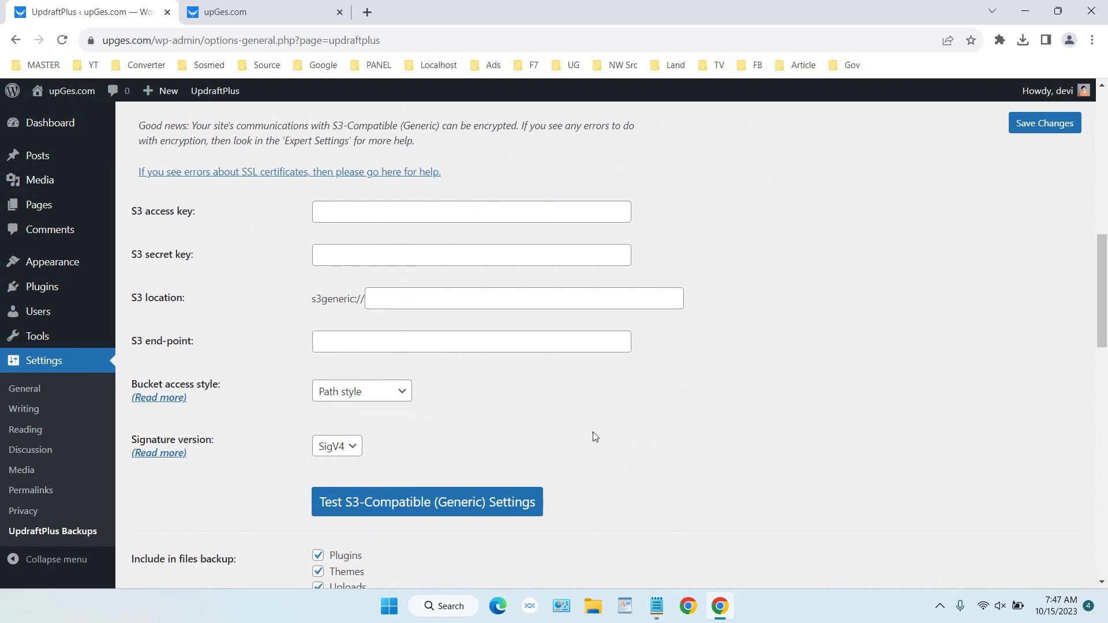
Step: Copy the access key from the open Notepad note and paste it into the S3 access key field
click(657, 606)
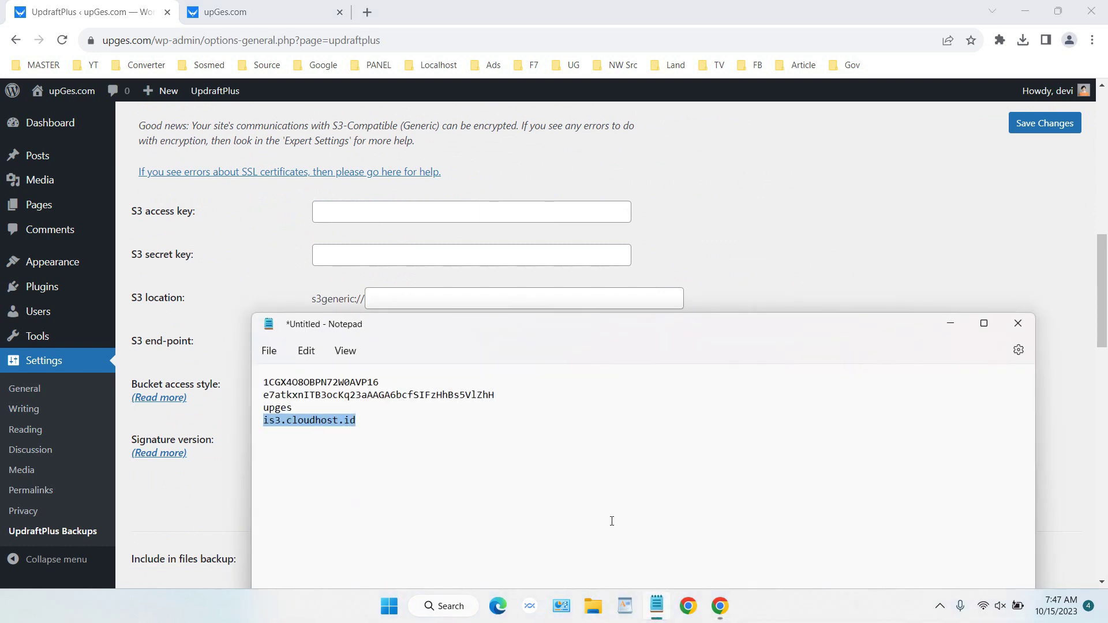
drag(448, 346, 721, 189)
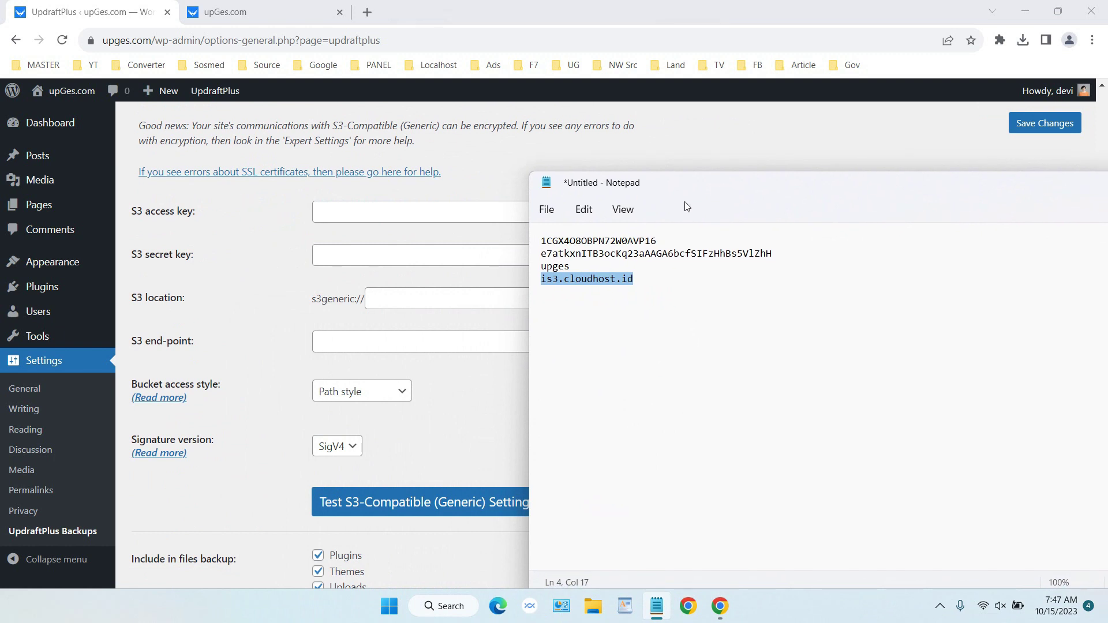
double_click(619, 242)
right_click(619, 242)
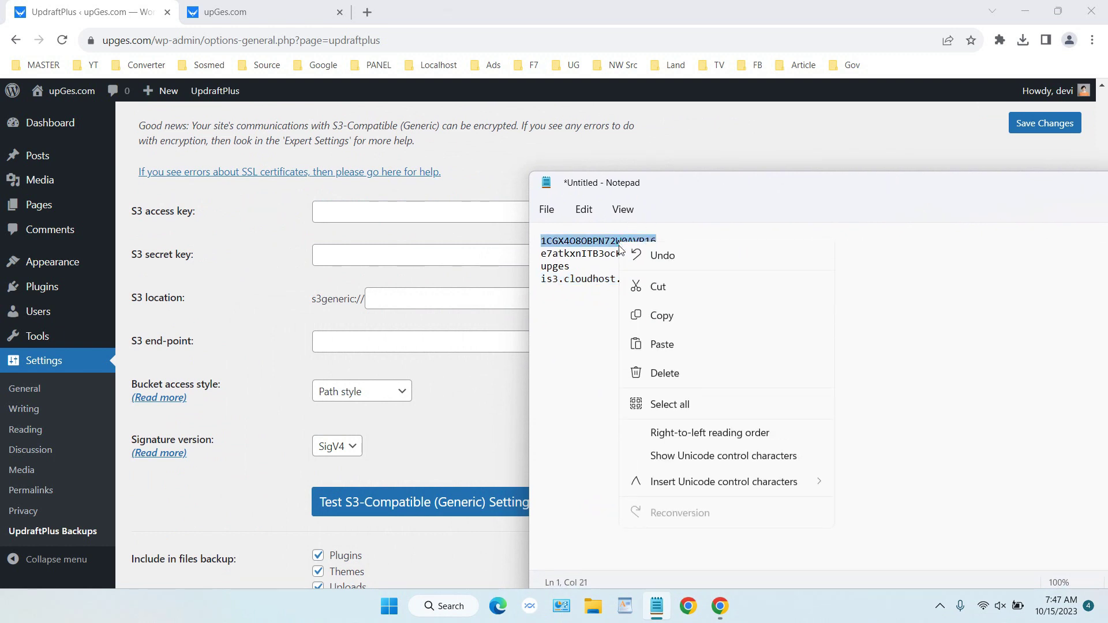
click(663, 317)
click(417, 210)
key(ctrl+v)
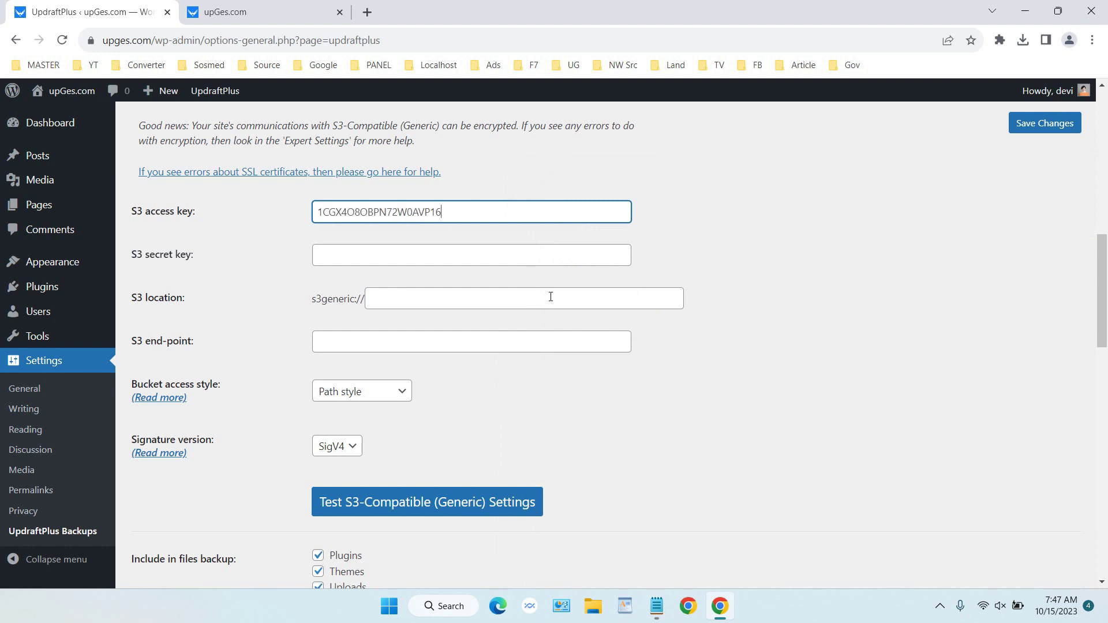
Step: Copy the secret key from the Notepad note into the S3 secret key field
click(657, 606)
double_click(610, 254)
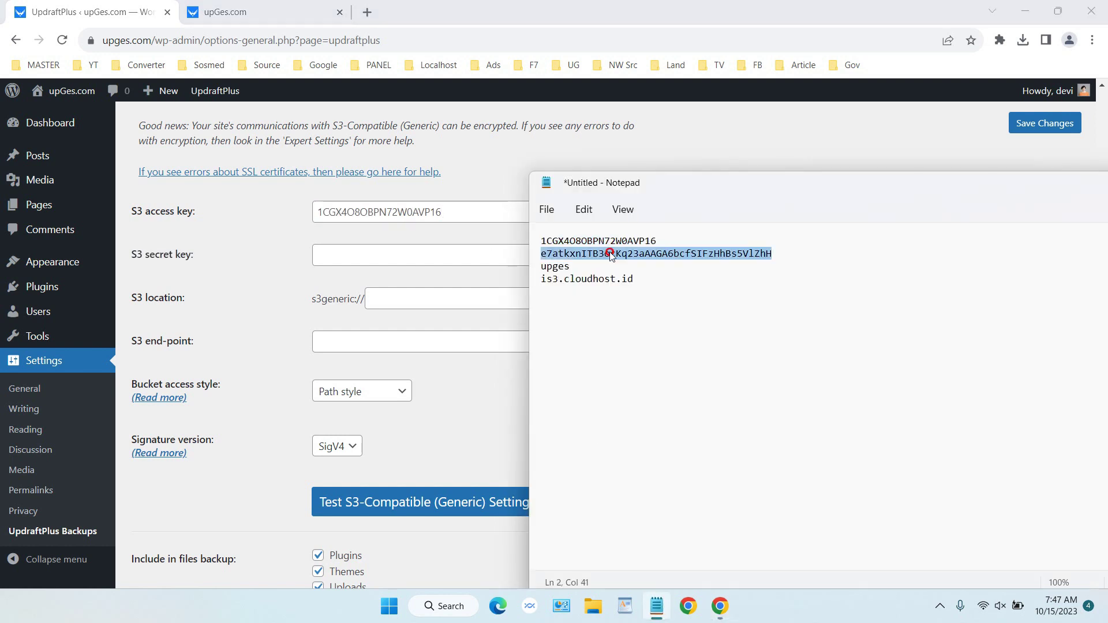
click(431, 249)
key(ctrl+v)
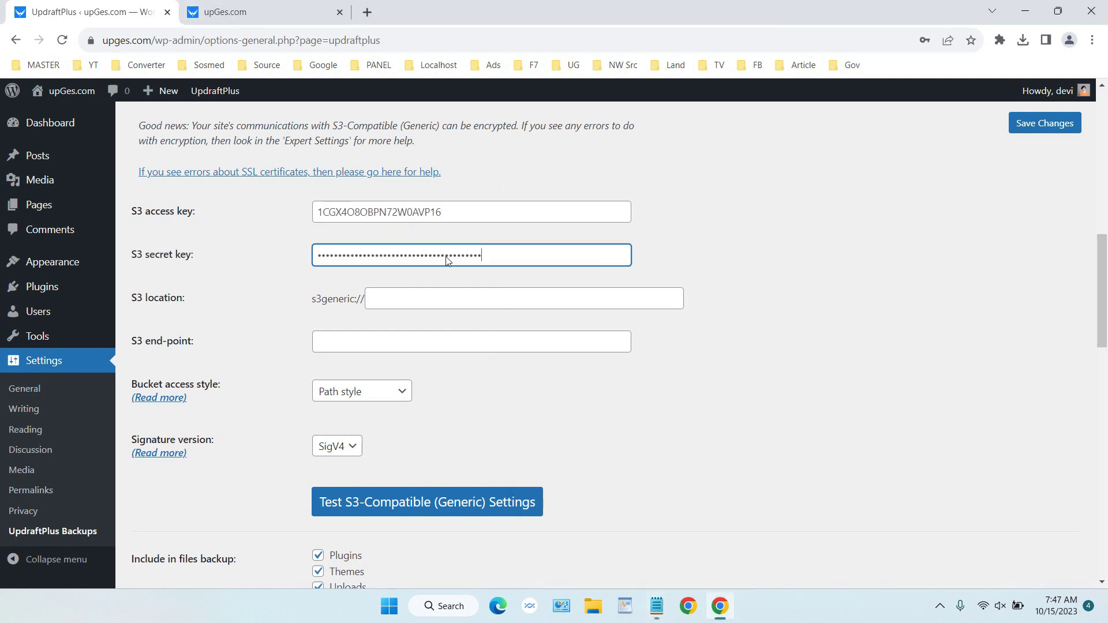
Step: Set the S3 location to the bucket name "upges" copied from the Notepad note
click(657, 606)
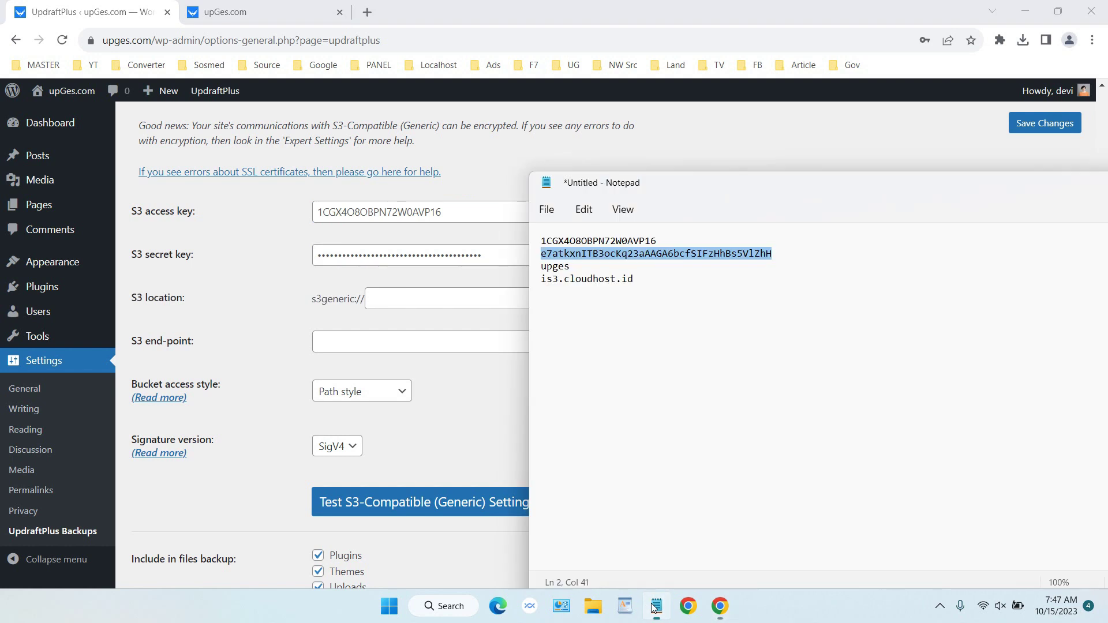
double_click(555, 266)
click(414, 305)
key(ctrl+v)
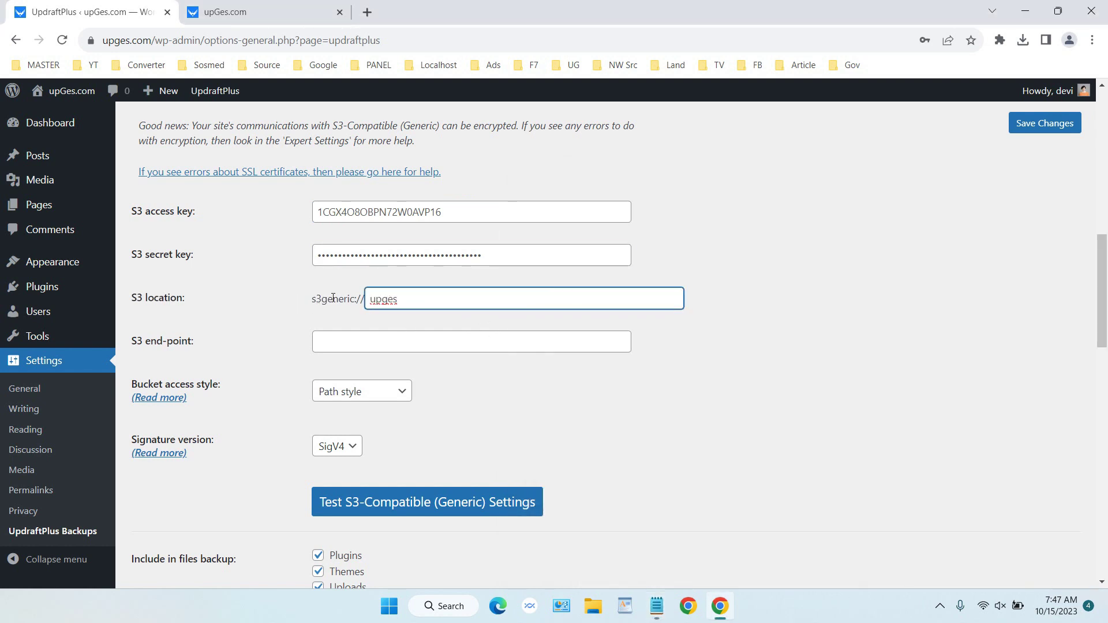
Step: Copy "is3.cloudhost.id" from the Notepad note and enter it as the S3 end-point
click(657, 606)
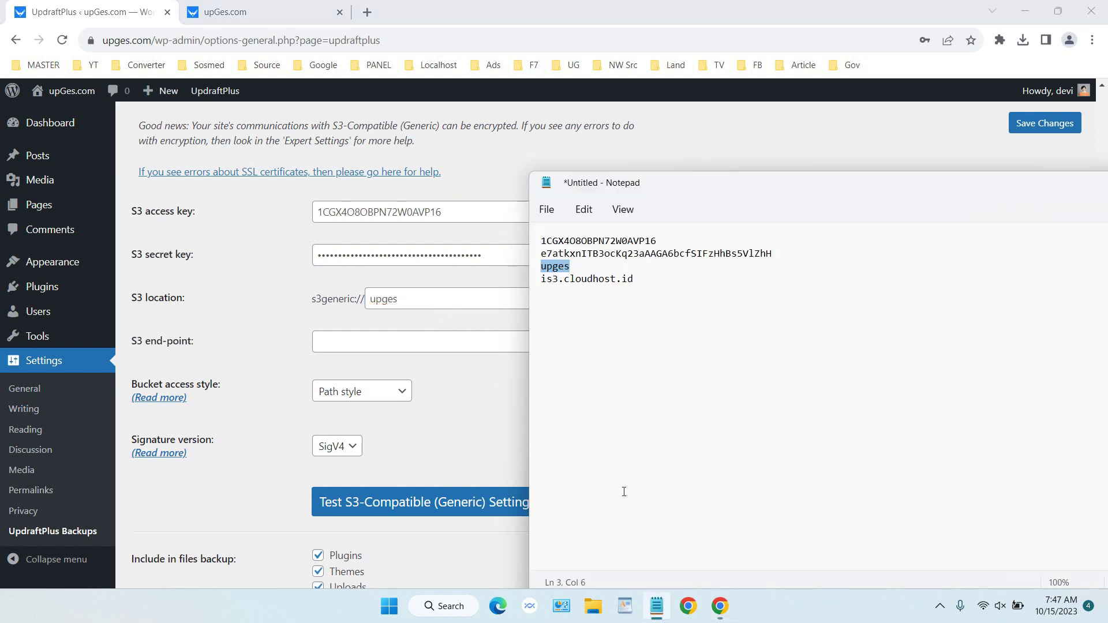
double_click(592, 282)
drag(633, 279, 541, 279)
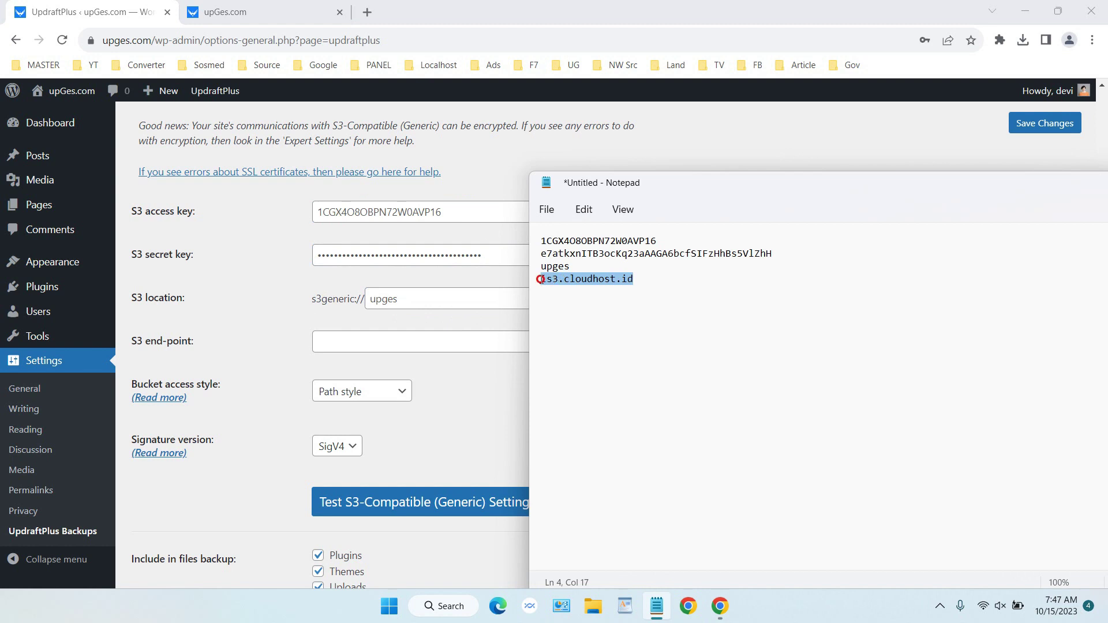
right_click(569, 280)
click(615, 359)
click(431, 339)
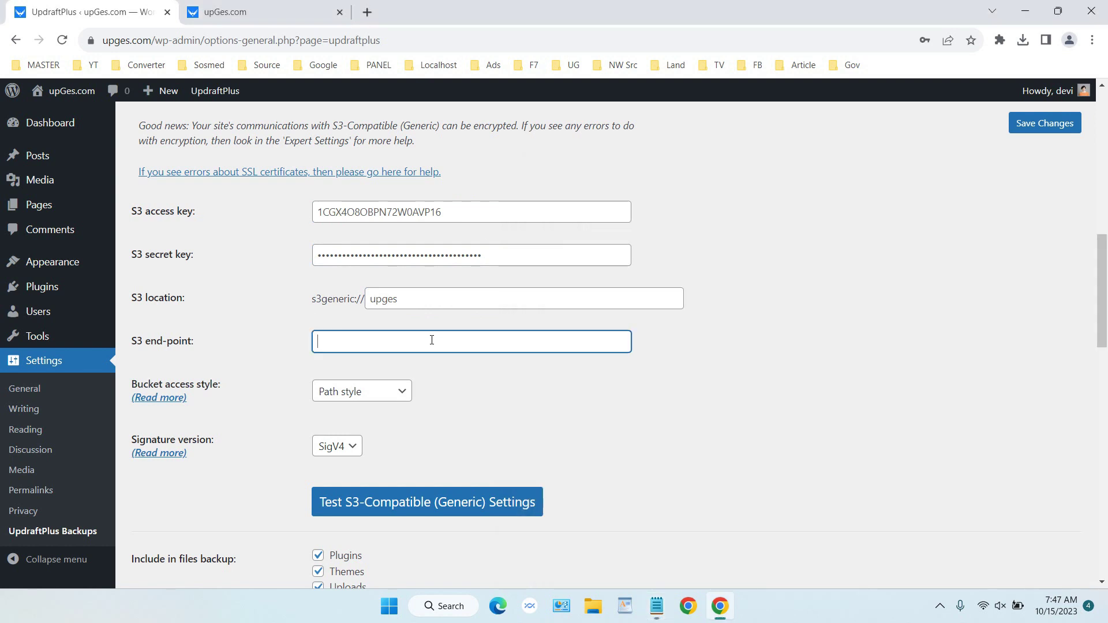
key(ctrl+v)
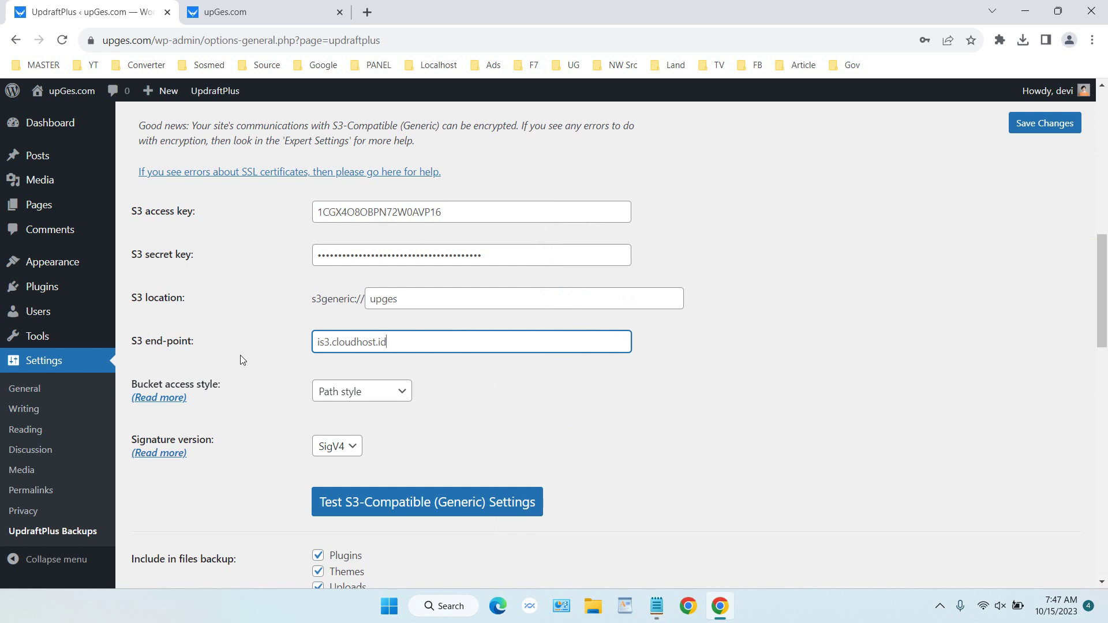
Step: Test the S3-Compatible (Generic) connection, dismiss the result and save the UpdraftPlus settings
click(442, 505)
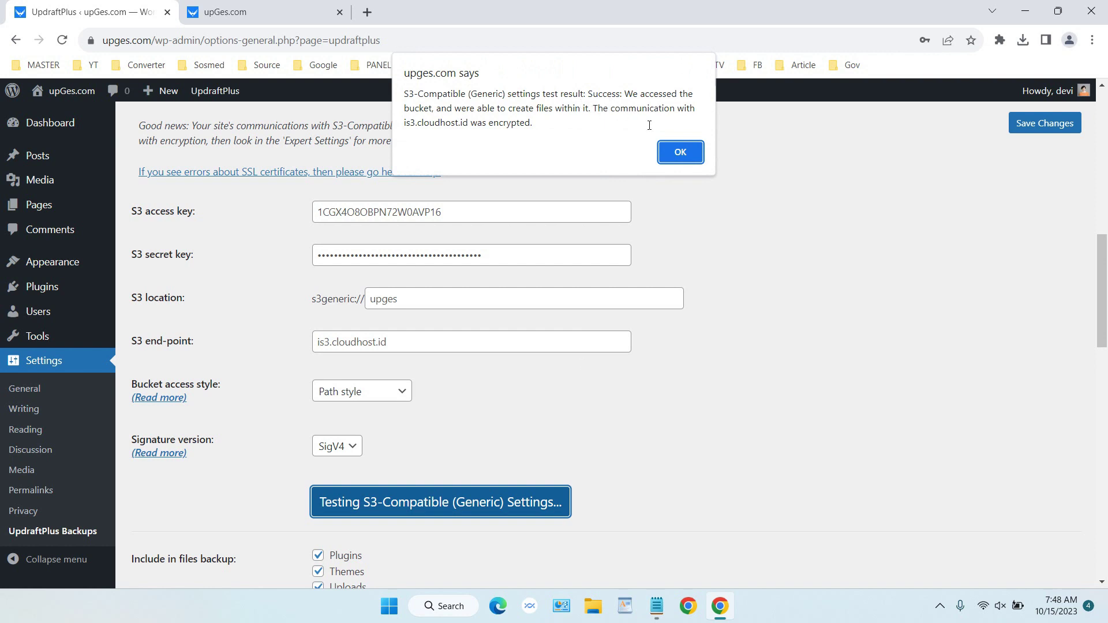
click(673, 151)
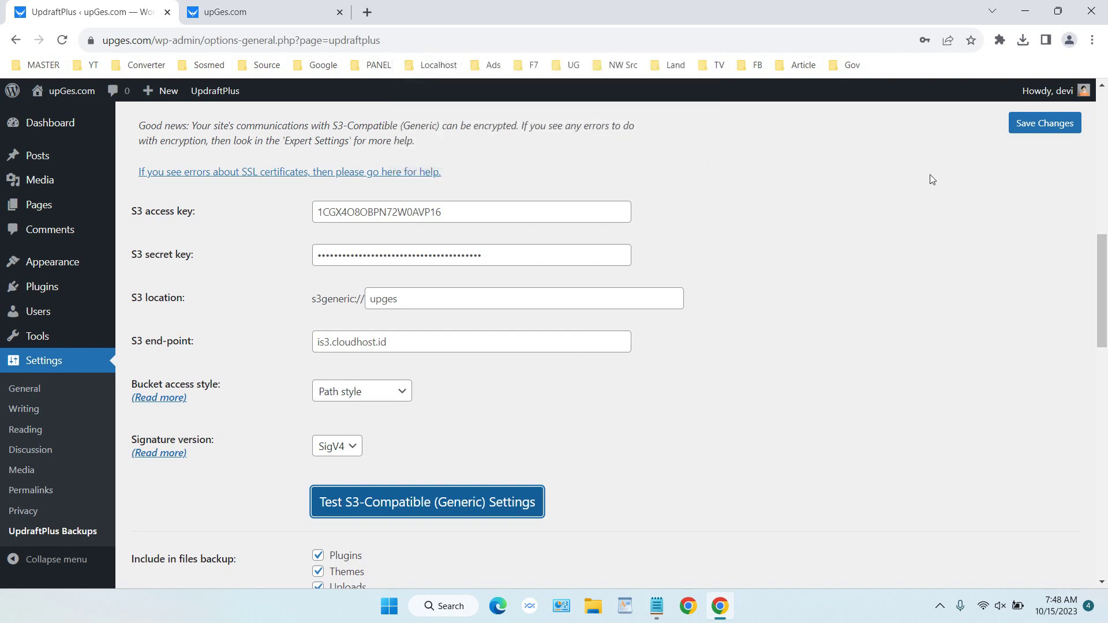
scroll(929, 179, down, 1)
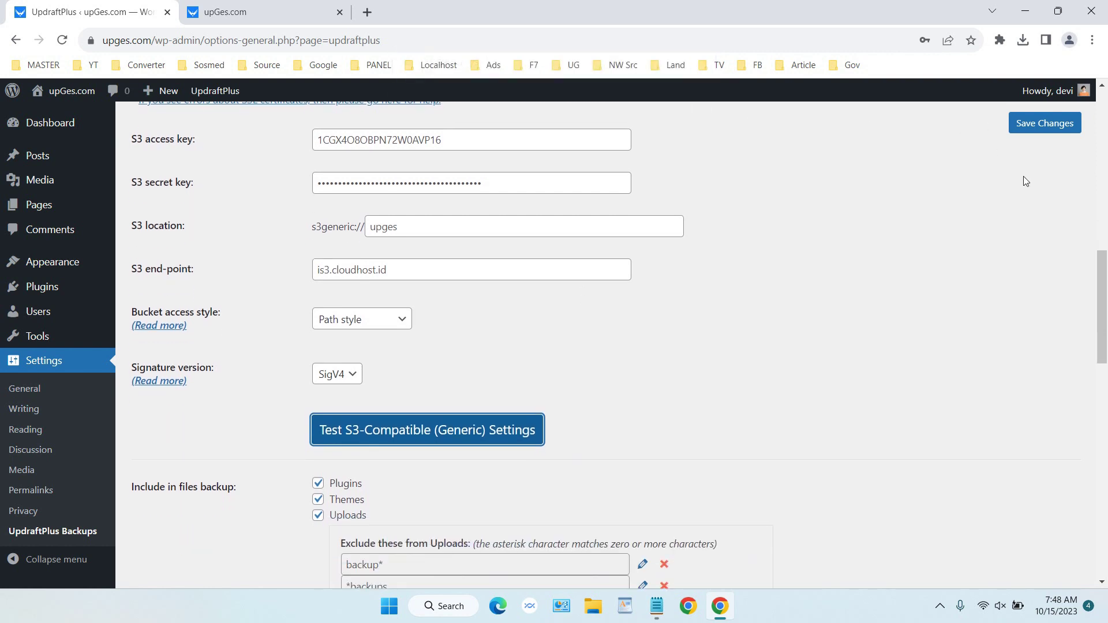
click(1055, 133)
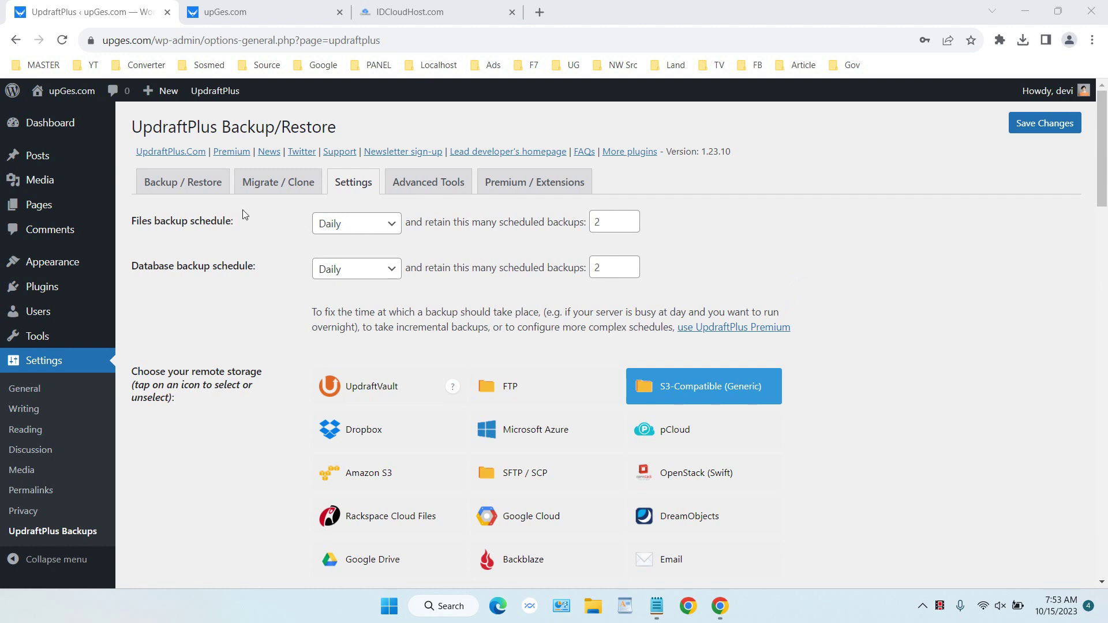
Step: Download the database file of the Oct 15, 2023 0:48 existing backup and save it to the Desktop
click(195, 192)
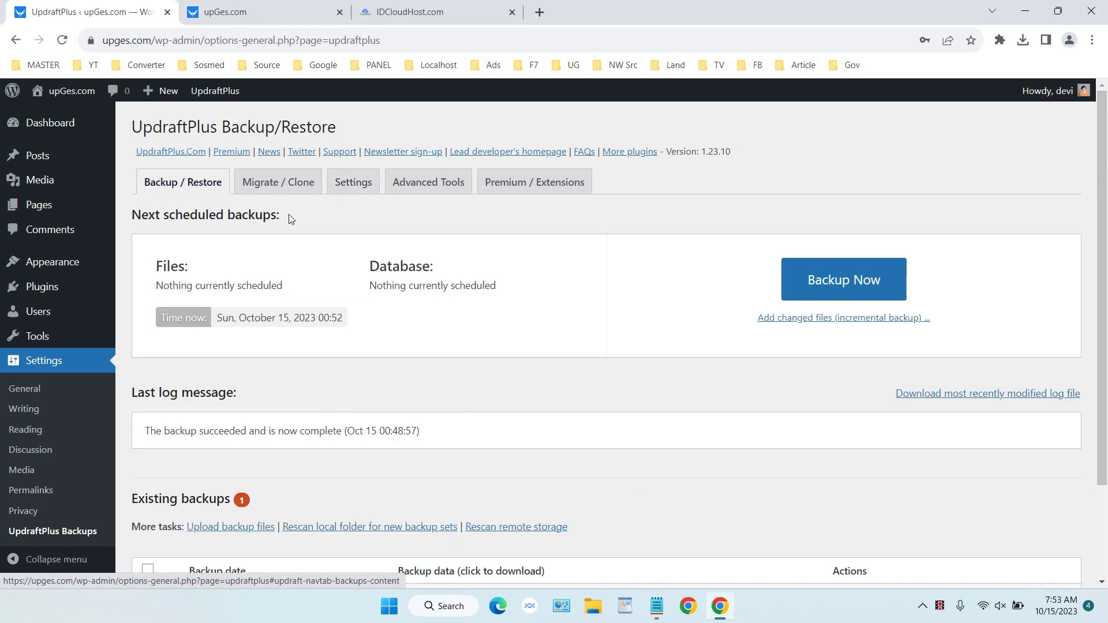
scroll(454, 236, down, 2)
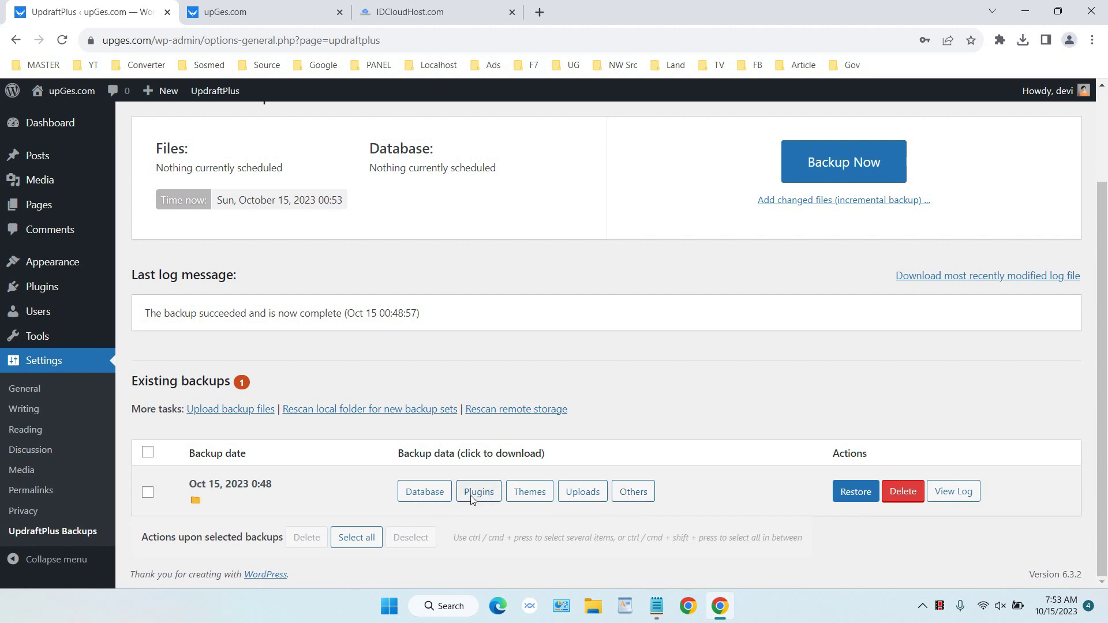
click(425, 492)
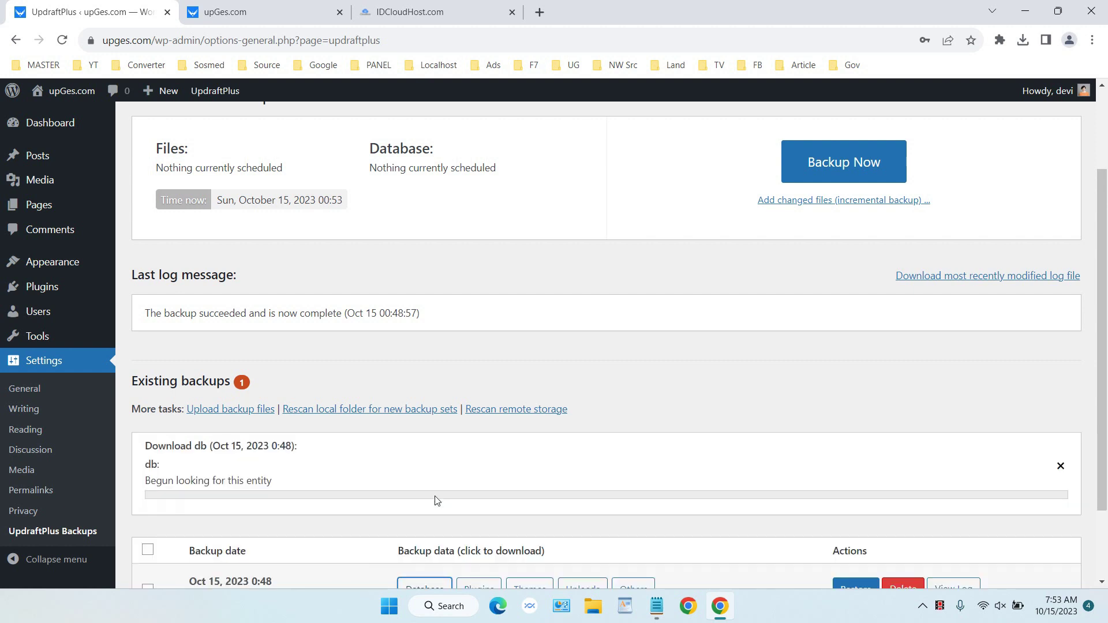
scroll(445, 477, down, 2)
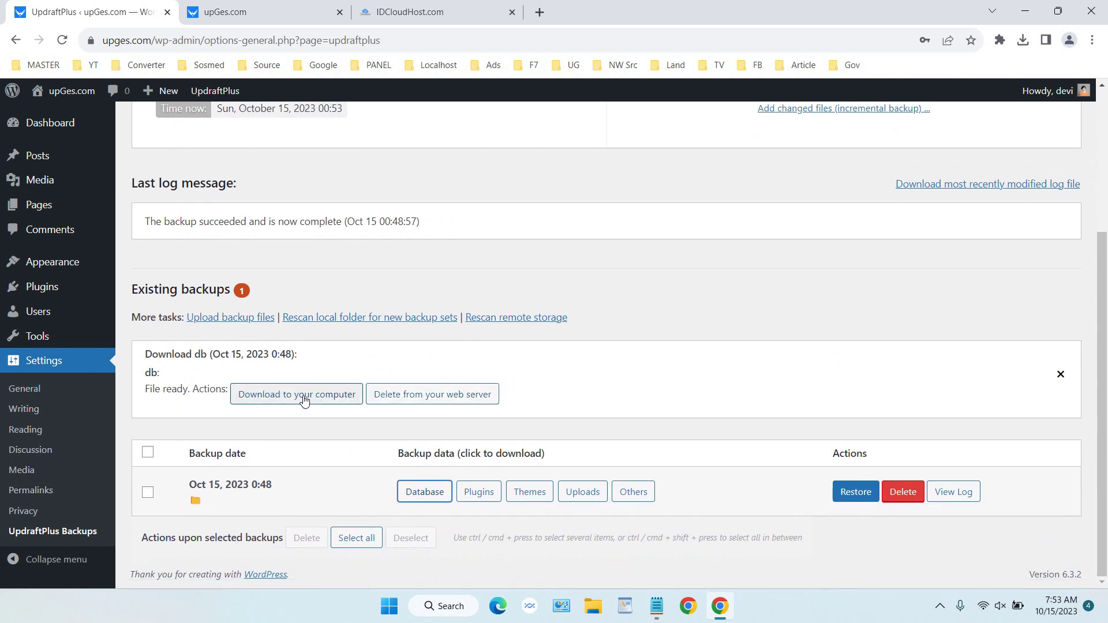
click(307, 402)
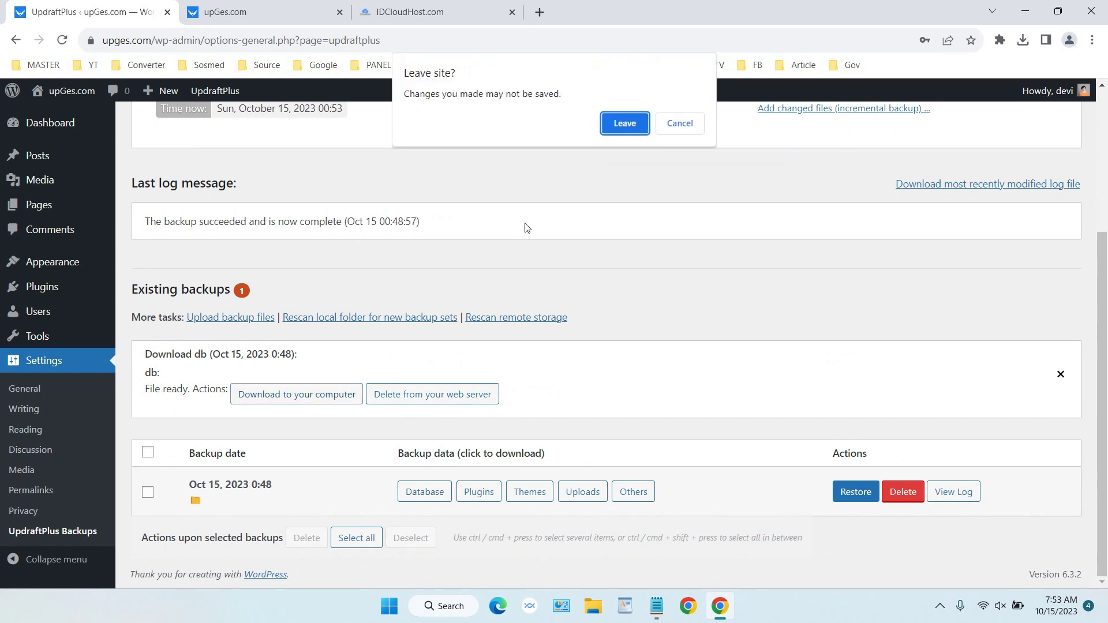
click(626, 128)
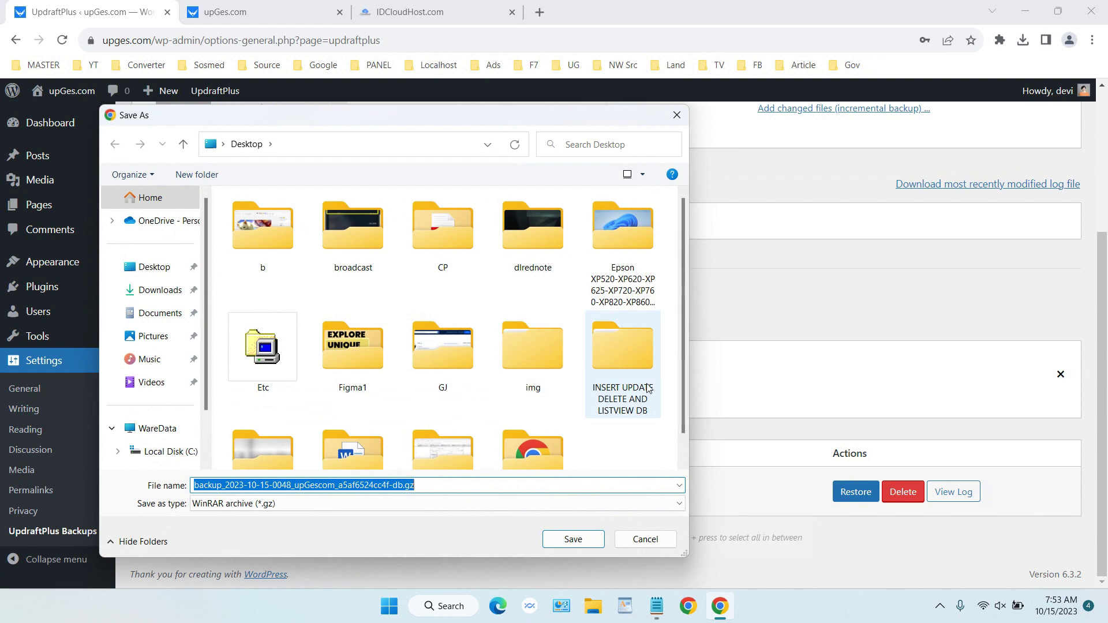
click(575, 540)
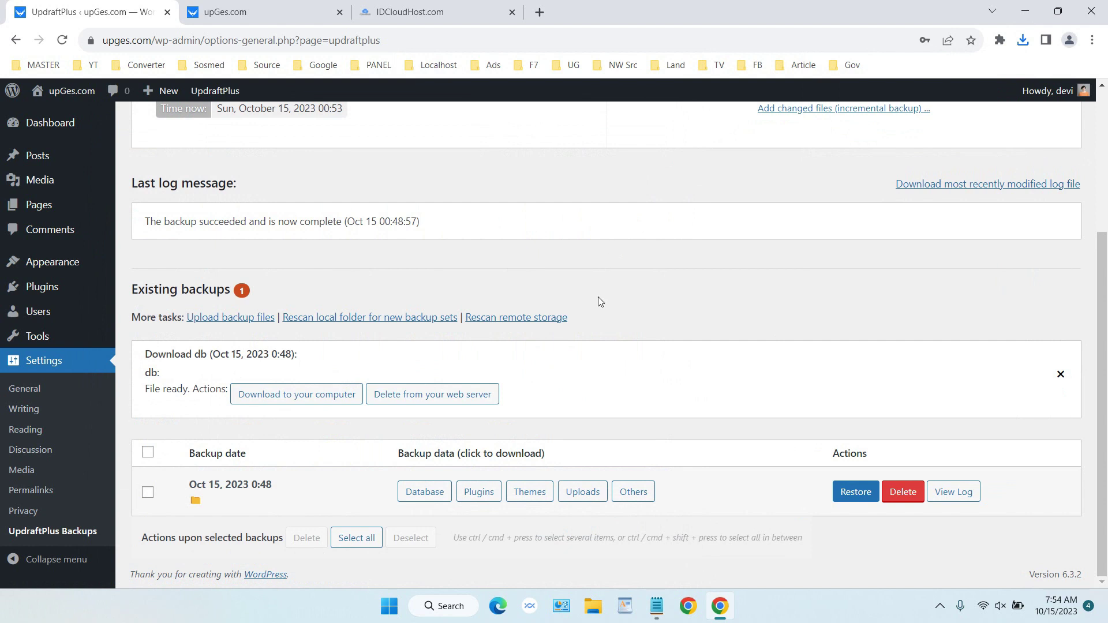
Step: Download the themes archive of the Oct 15, 2023 0:48 backup and save it to the computer
click(528, 491)
scroll(582, 387, down, 2)
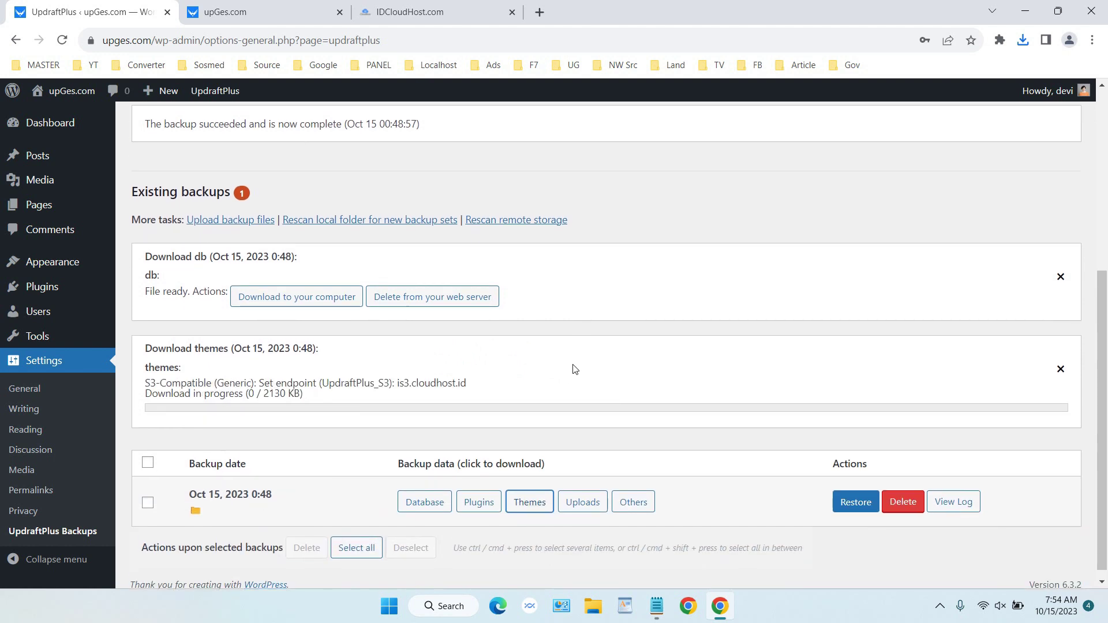
click(316, 400)
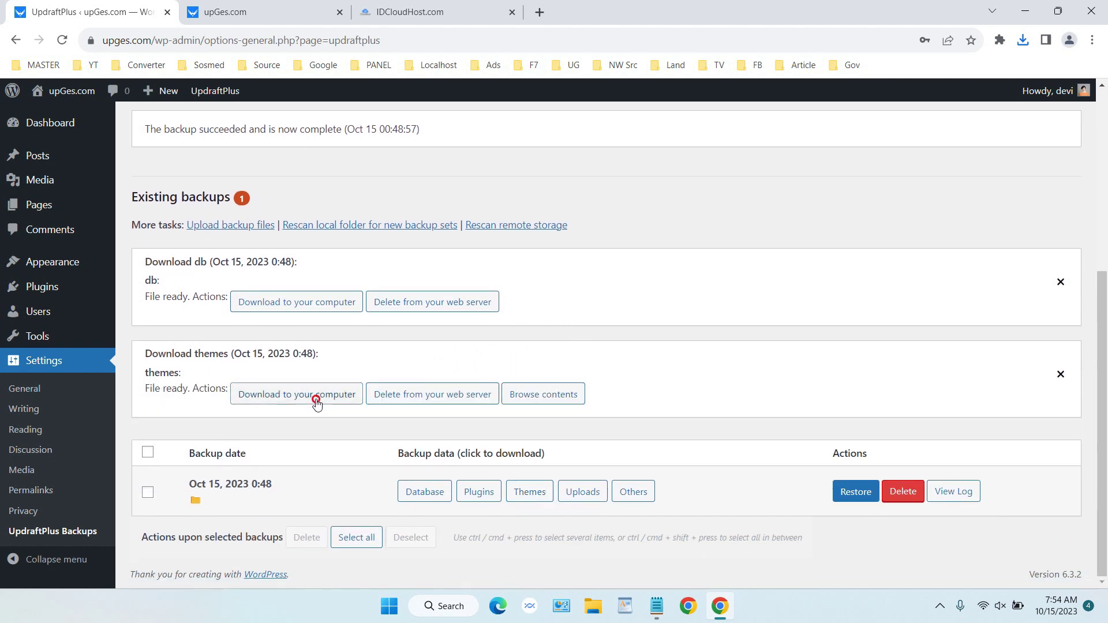
click(619, 150)
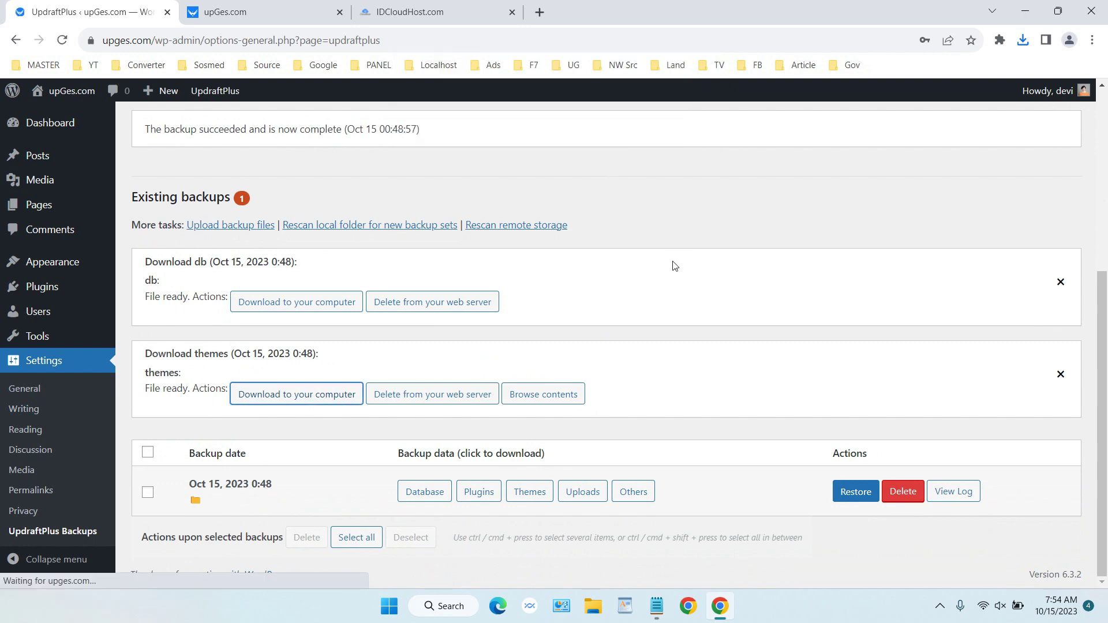
click(572, 537)
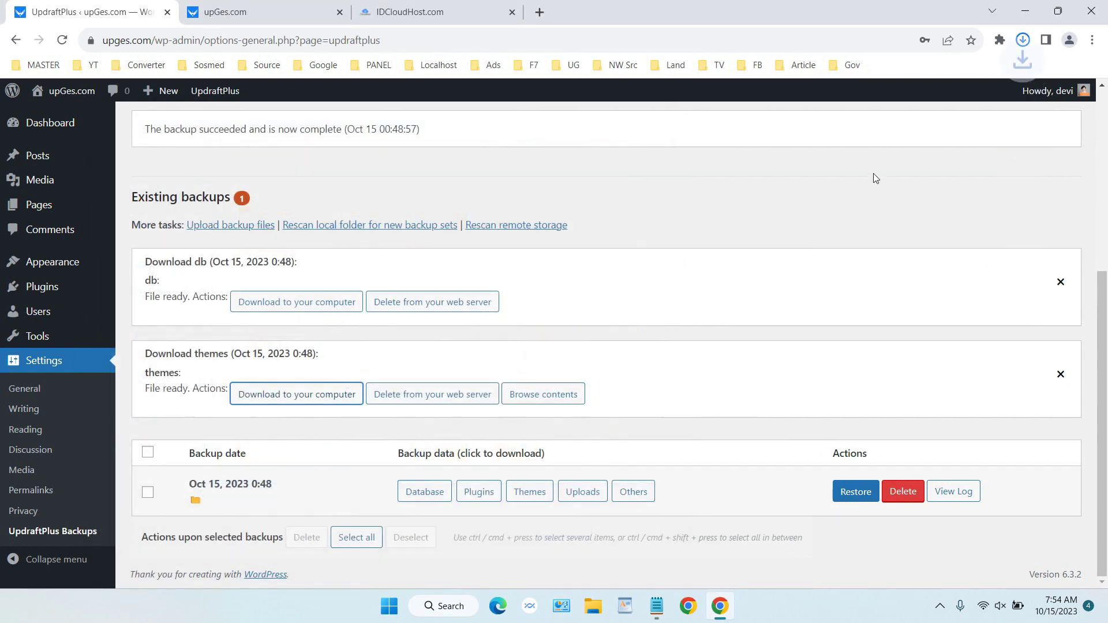
Step: Open the downloaded themes zip from its folder, inspect its themes folder, and close the archive and folder windows
click(990, 71)
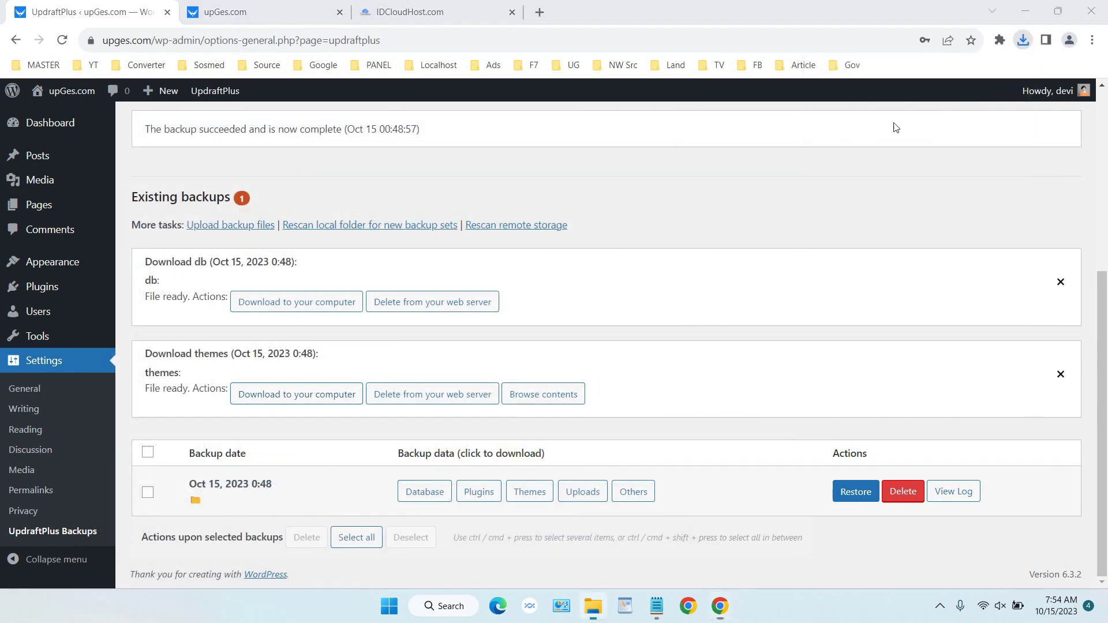
double_click(429, 276)
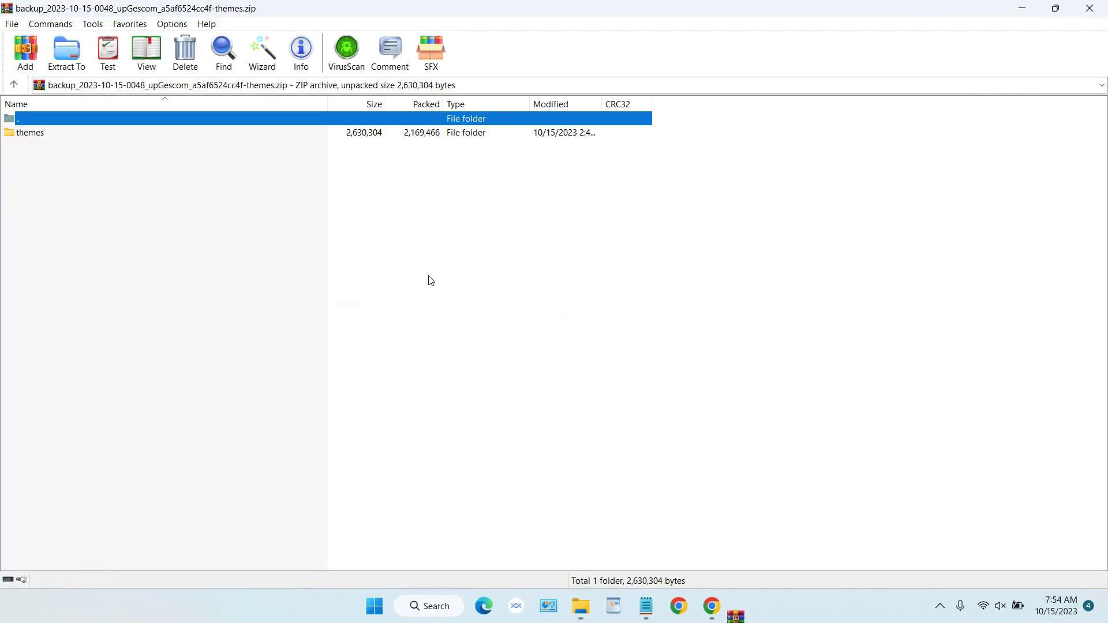
double_click(142, 134)
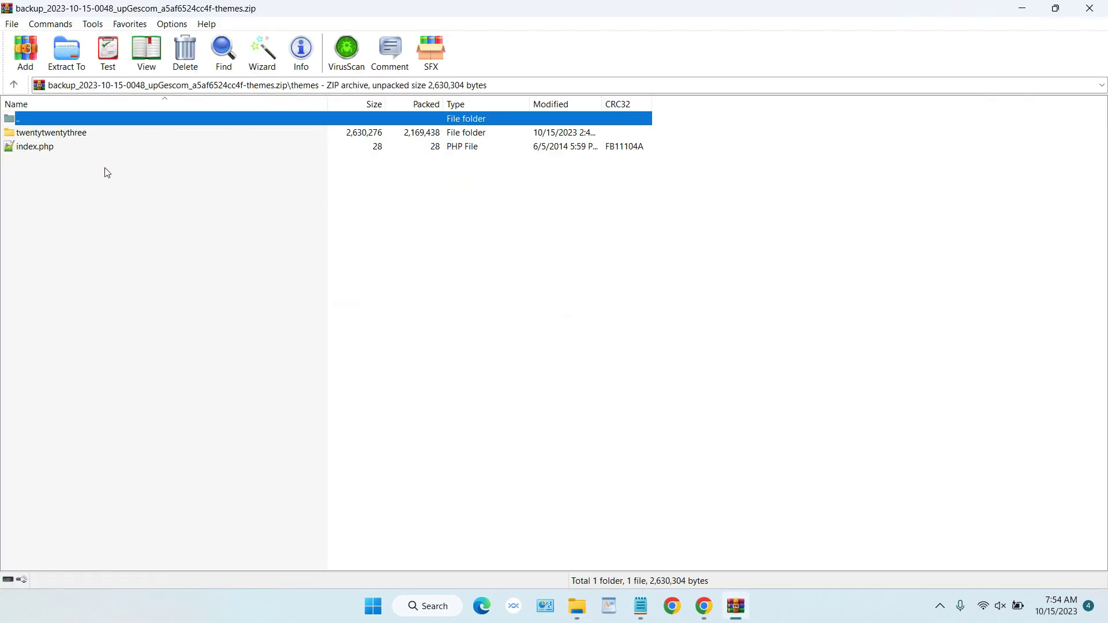
click(1093, 9)
click(1104, 23)
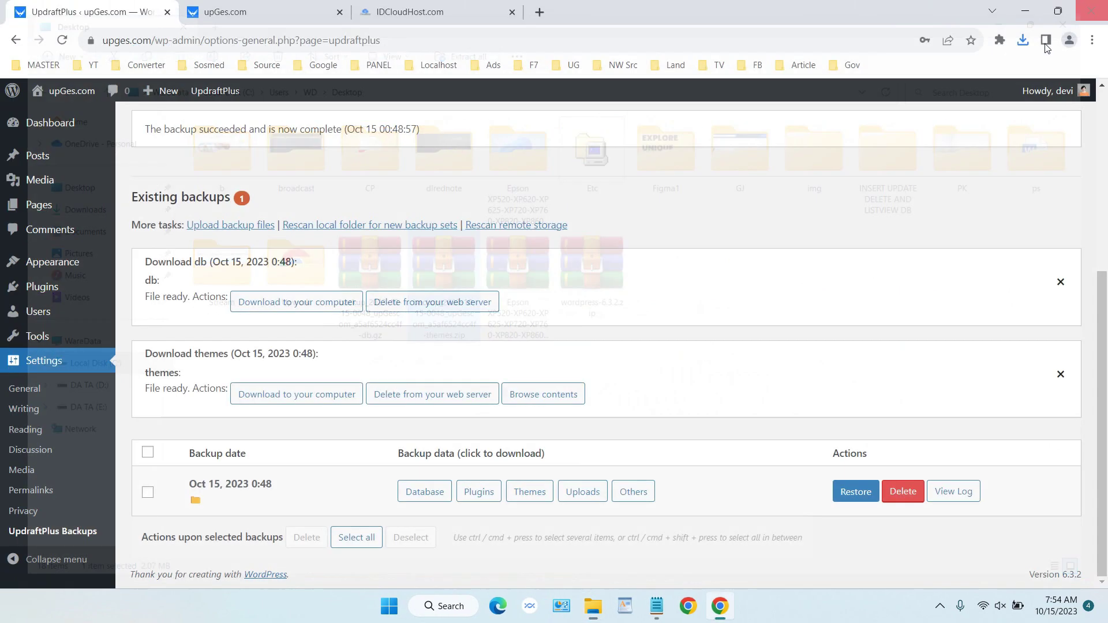